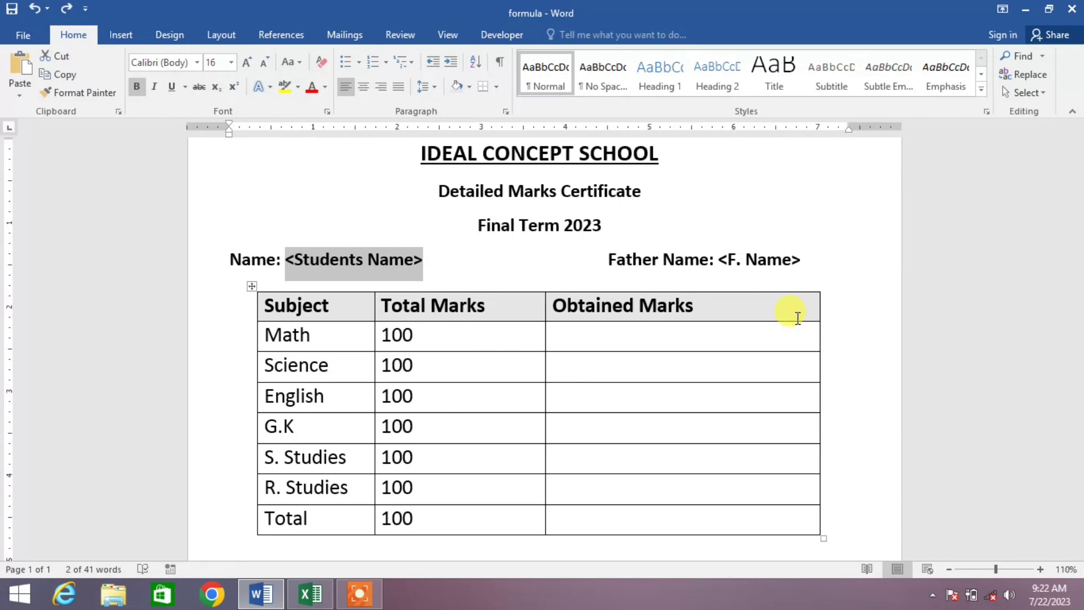
Step: Bring the Excel workbook Result 2023 with the student marks to the front
click(311, 594)
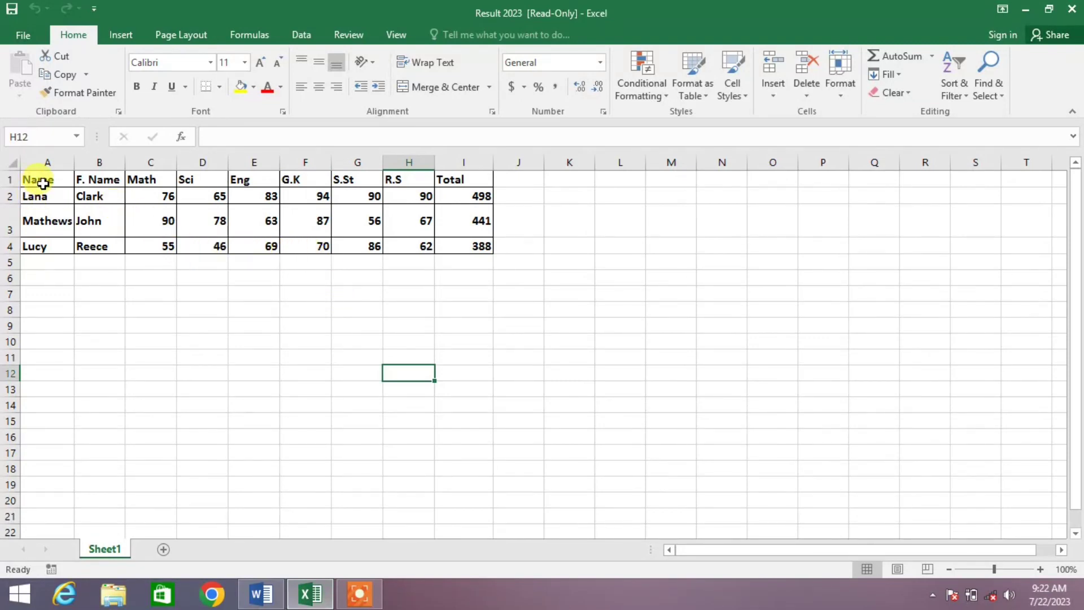
Step: Review the students' names and father names in Result 2023, then go back to the Word certificate
drag(42, 182, 102, 223)
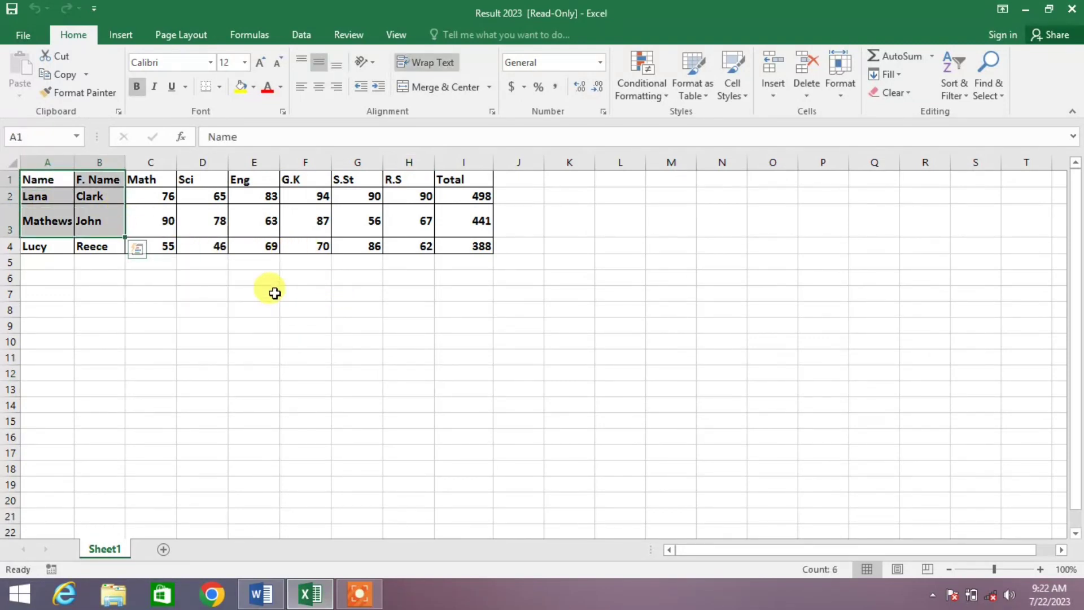
click(275, 294)
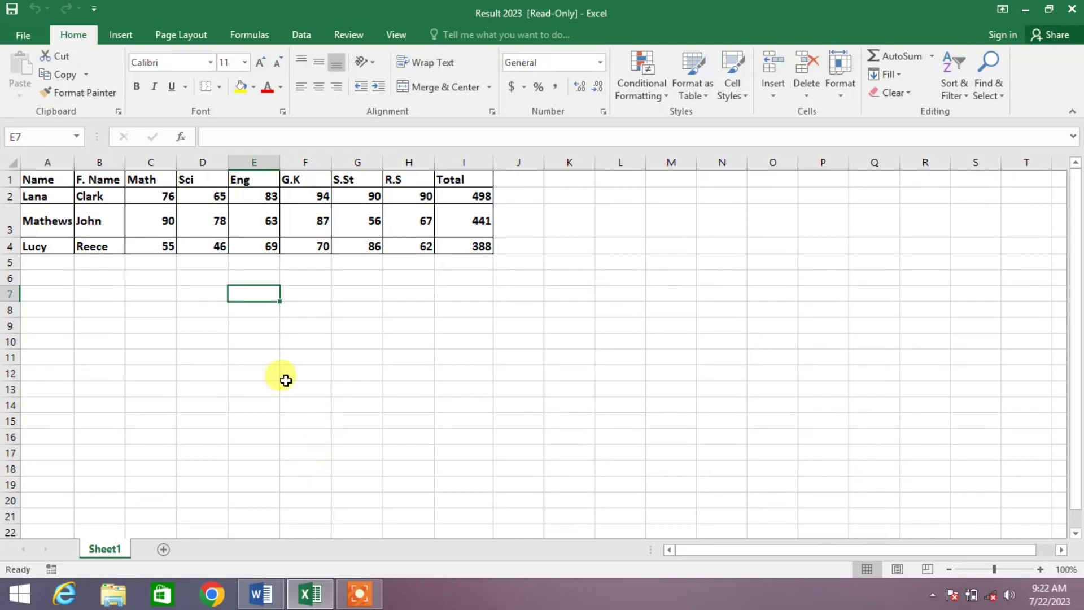
click(261, 593)
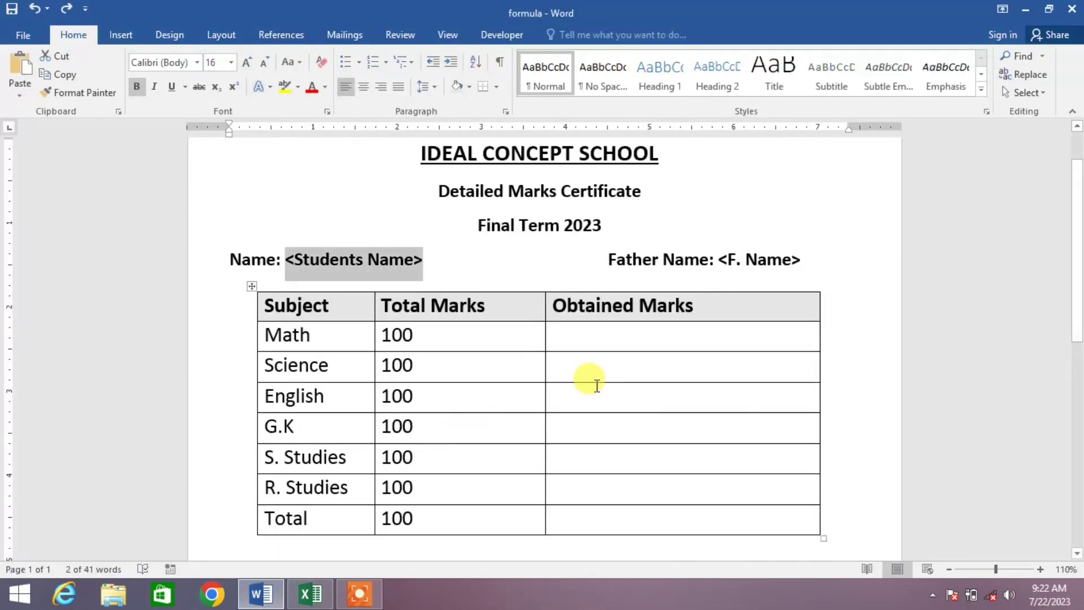
Step: Close the Excel results window and bring up Word's Mailings commands for the certificate
click(587, 343)
right_click(313, 591)
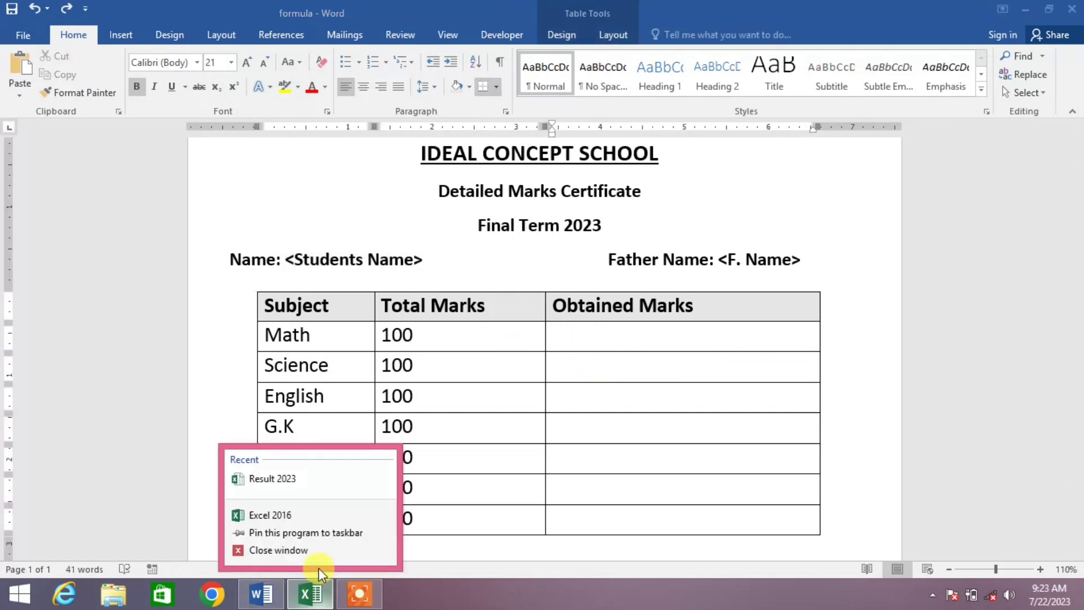
click(279, 550)
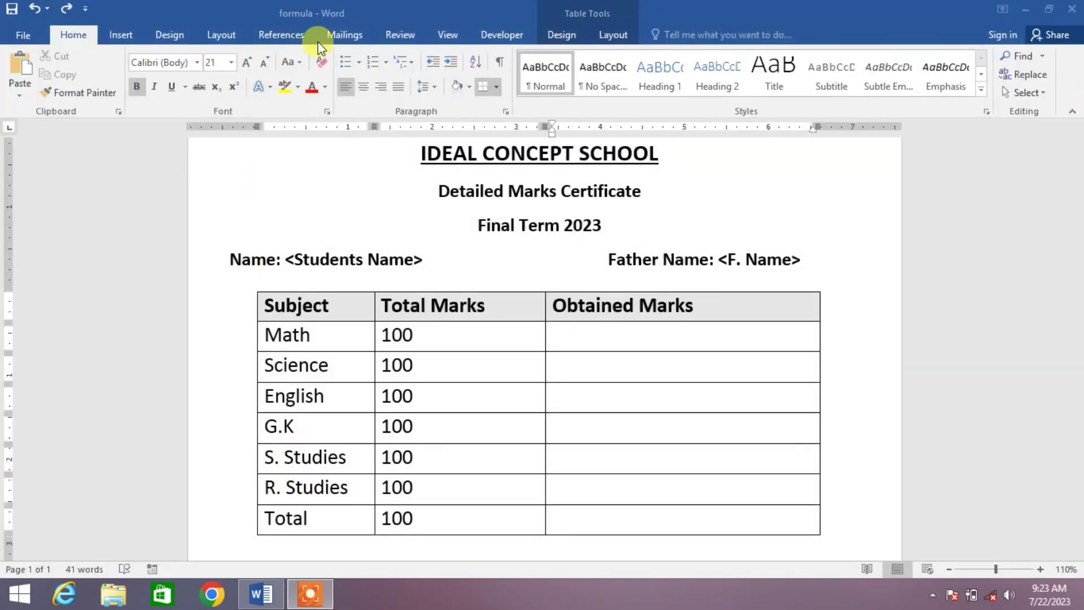
click(345, 32)
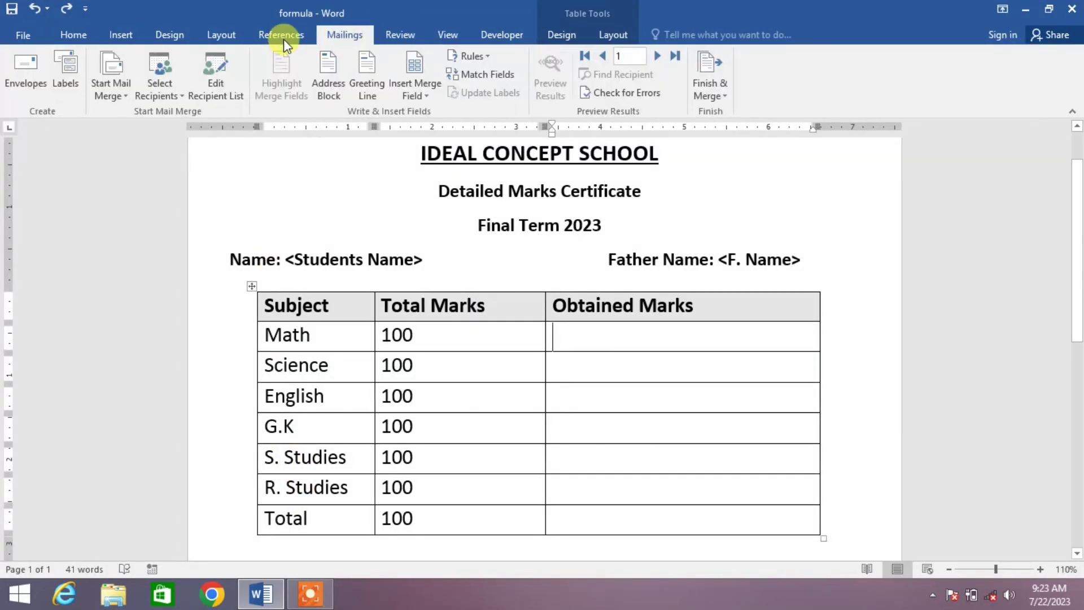
Step: Use the Desktop workbook Result 2023 as the existing recipient list, confirming its results sheet
click(178, 90)
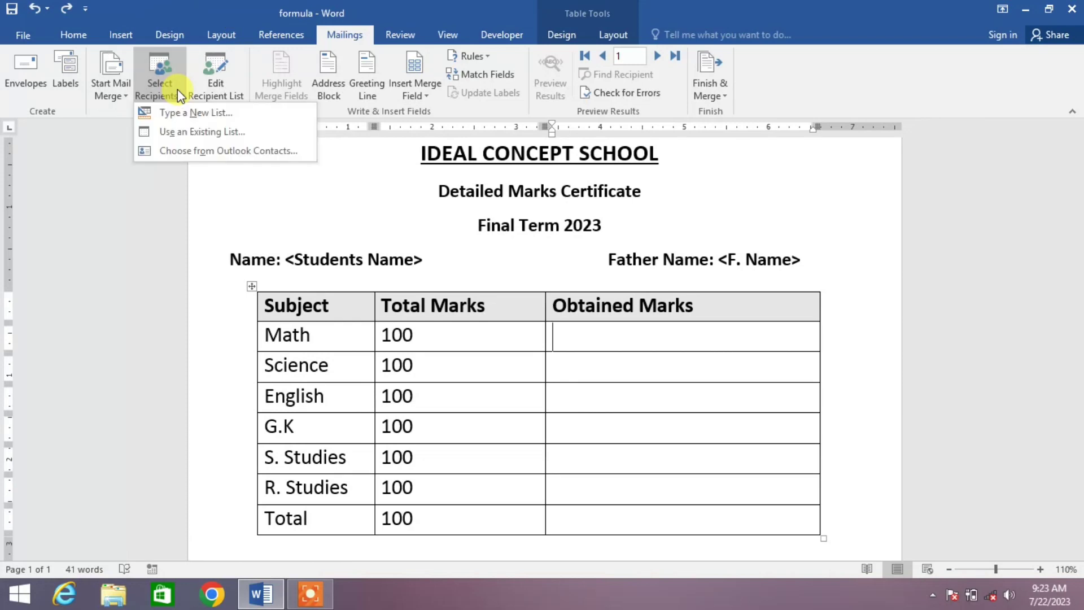
click(191, 131)
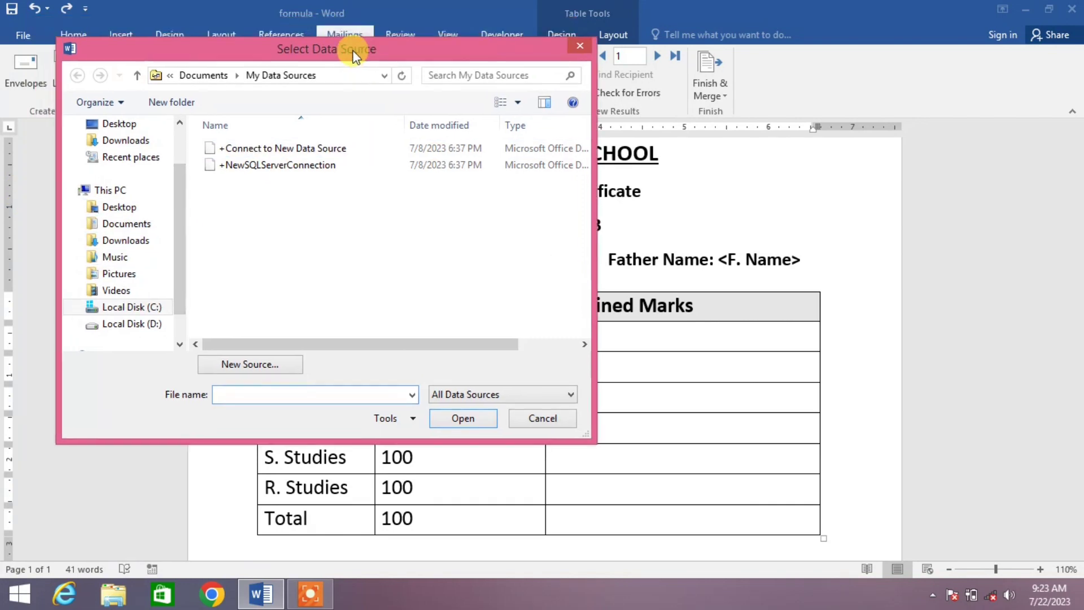
drag(330, 29, 352, 50)
click(127, 213)
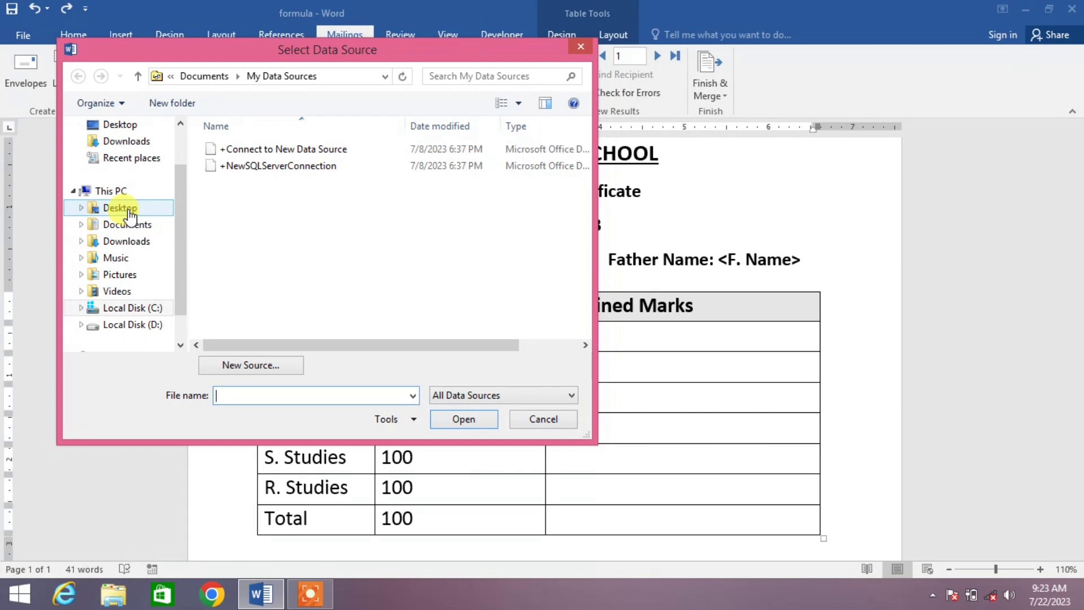
click(231, 219)
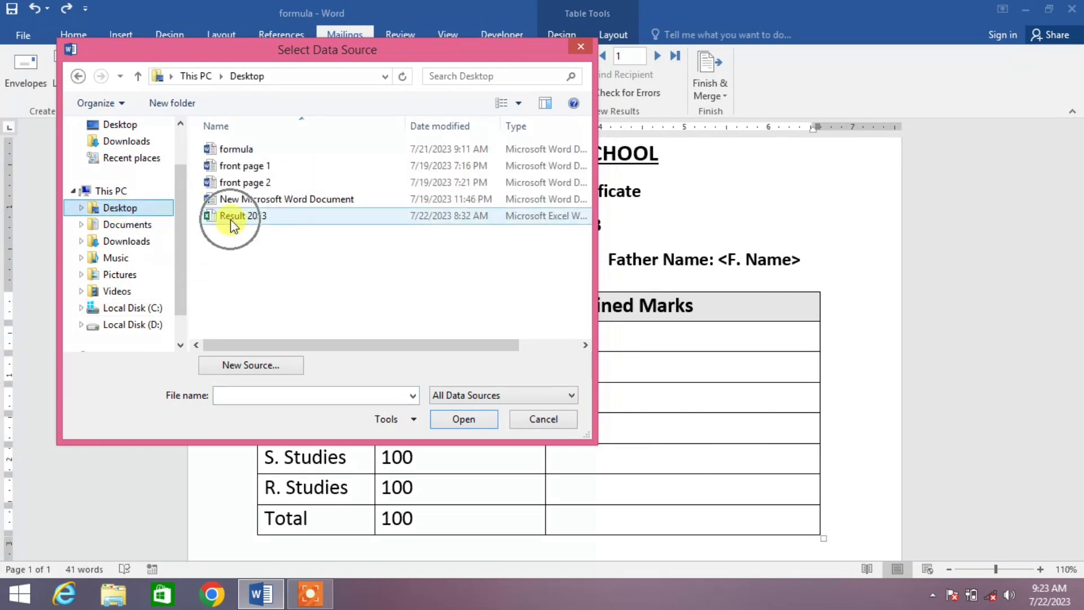
click(462, 423)
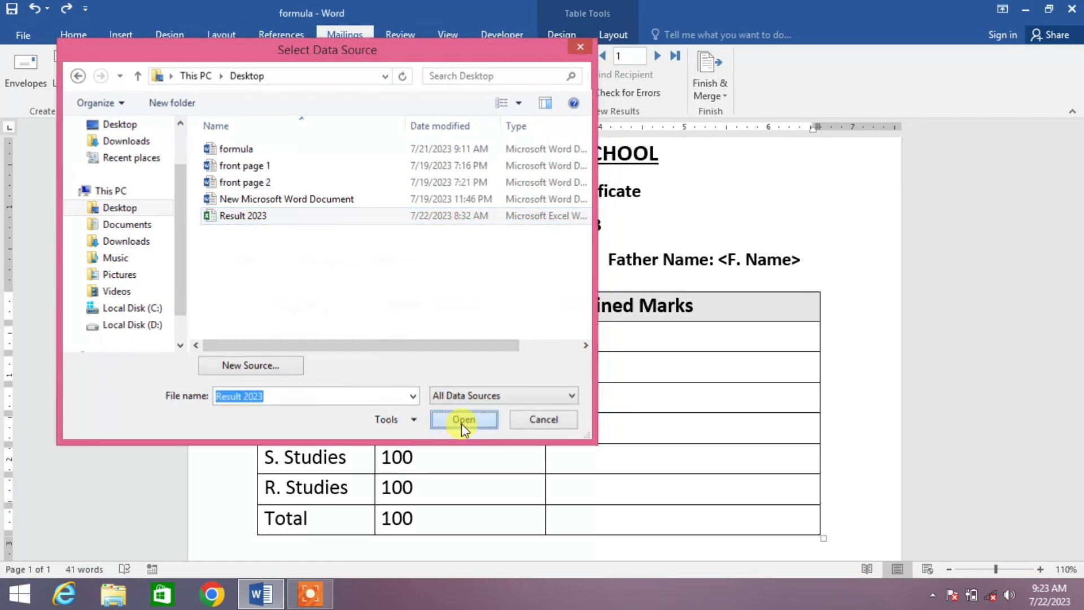
click(636, 354)
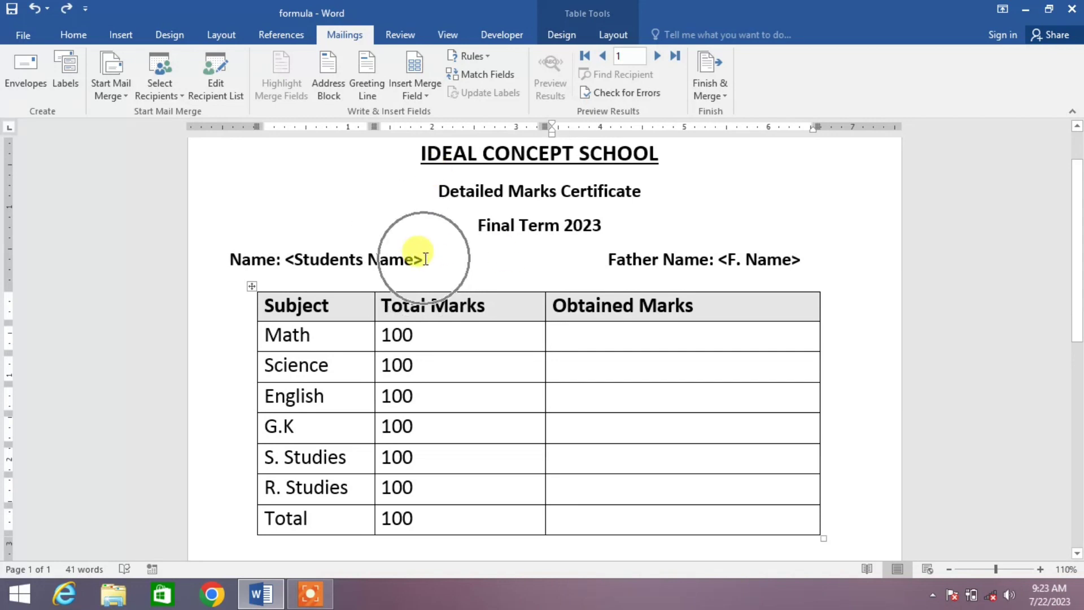
Step: Replace the <Students Name> placeholder with the Name merge field, previewing Lana
drag(423, 259, 291, 260)
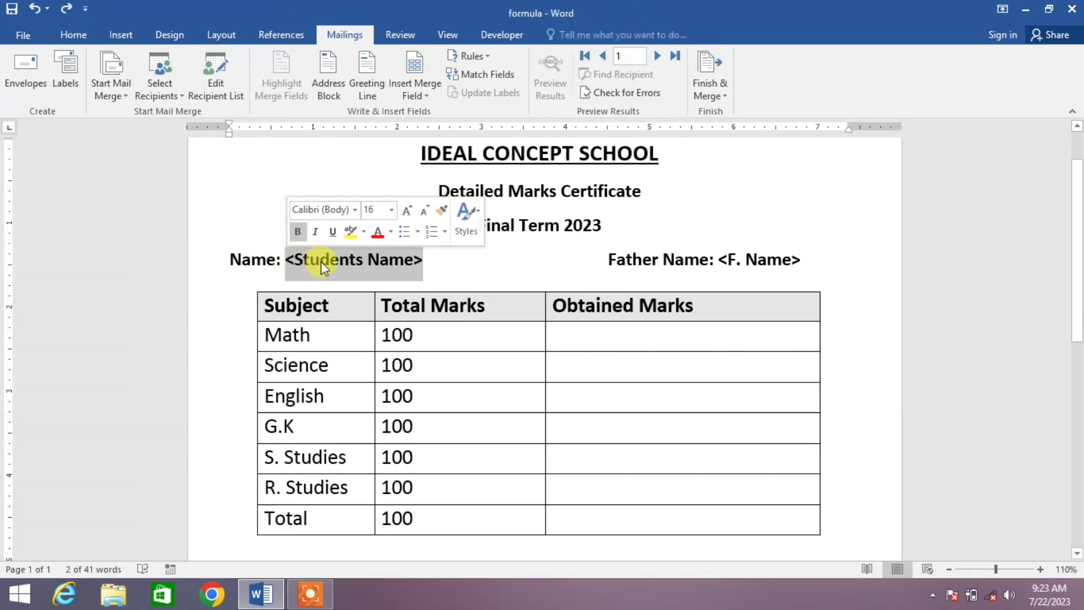
click(430, 95)
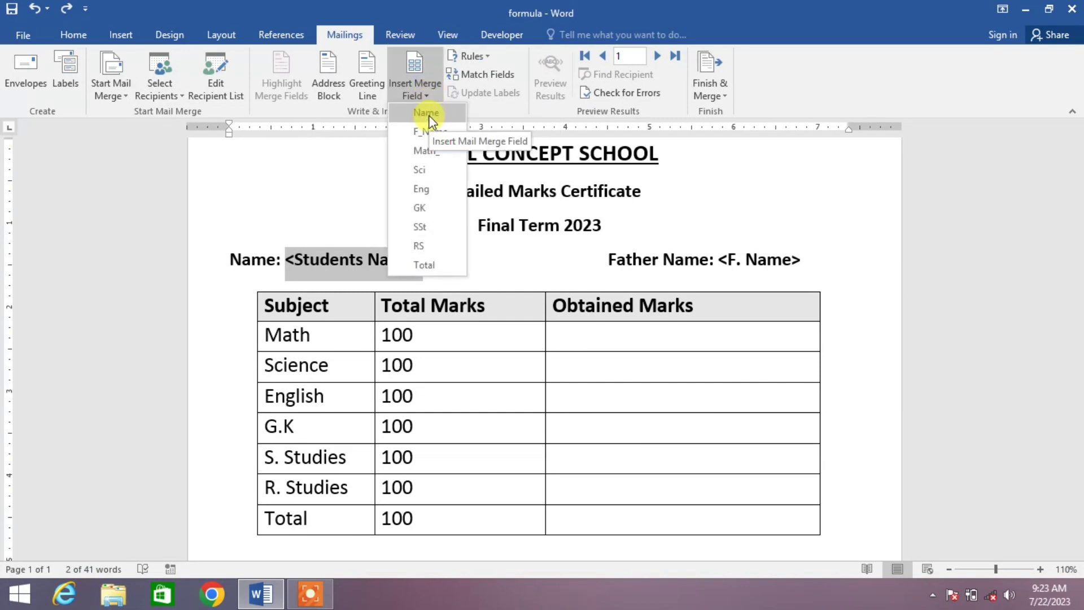
click(429, 115)
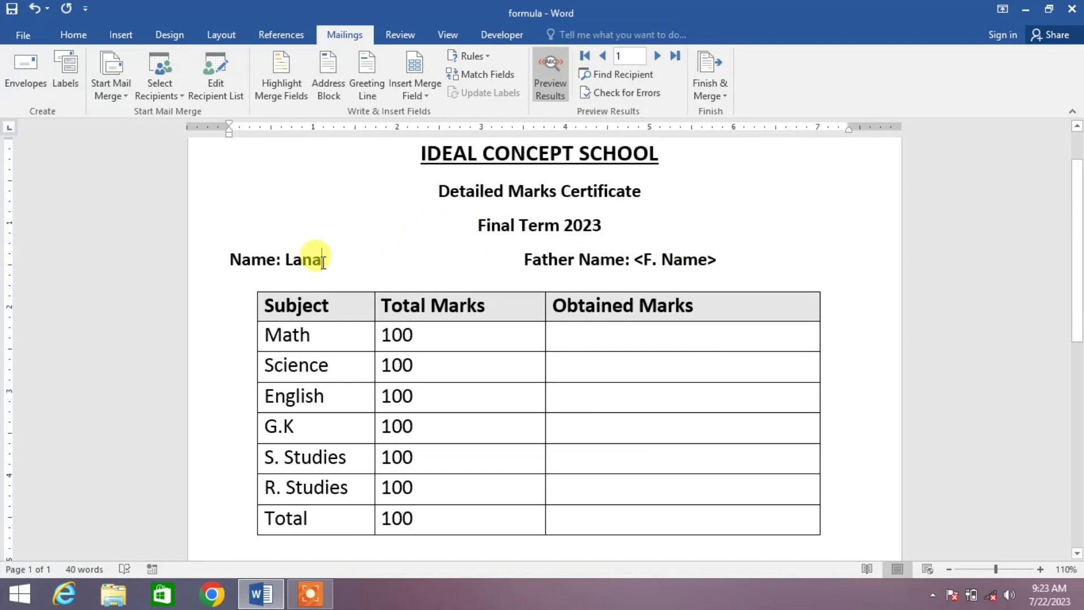
drag(323, 262, 287, 260)
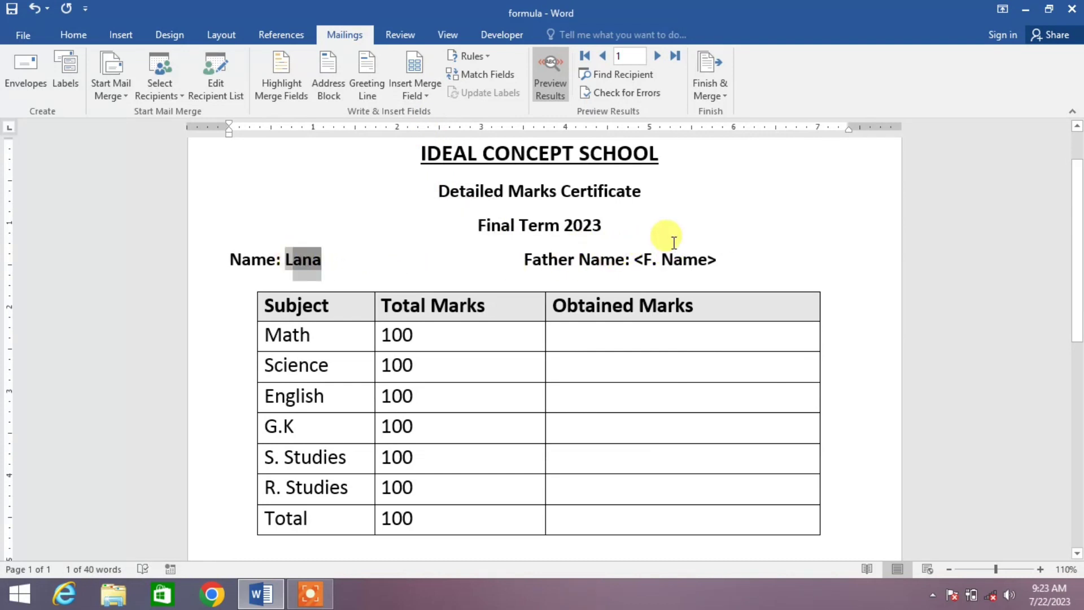
Step: Replace the <F. Name> placeholder after Father Name with the F_Name merge field
drag(717, 259, 637, 263)
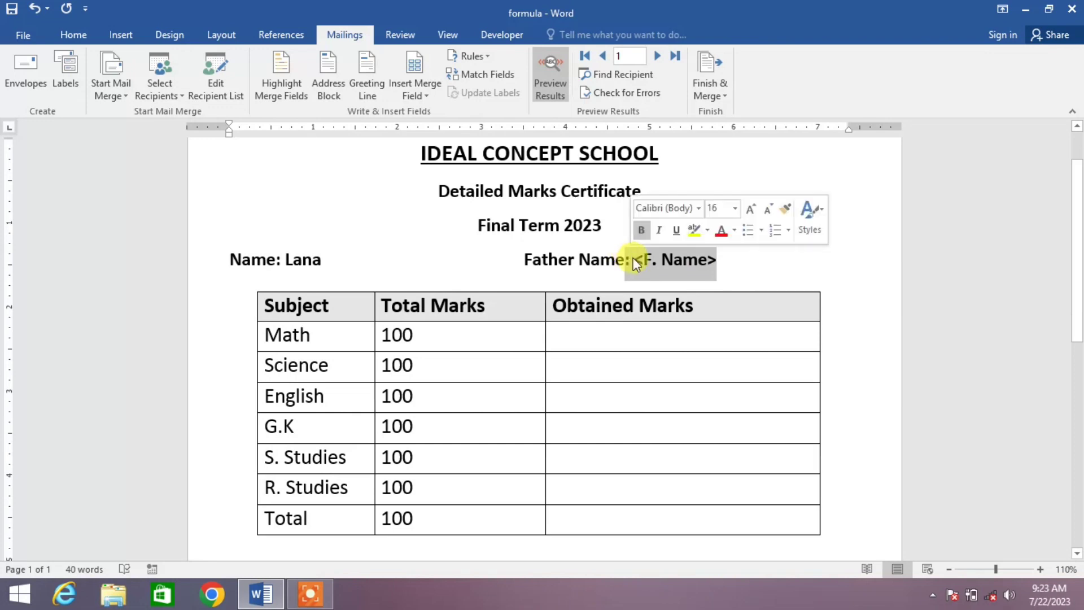
click(638, 257)
drag(715, 259, 624, 255)
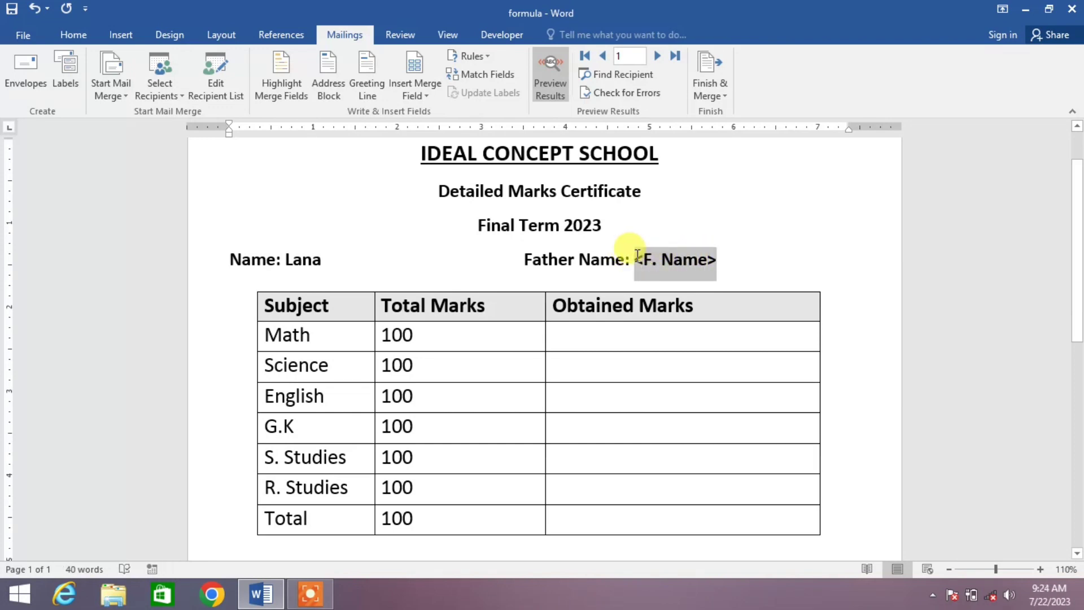
click(435, 97)
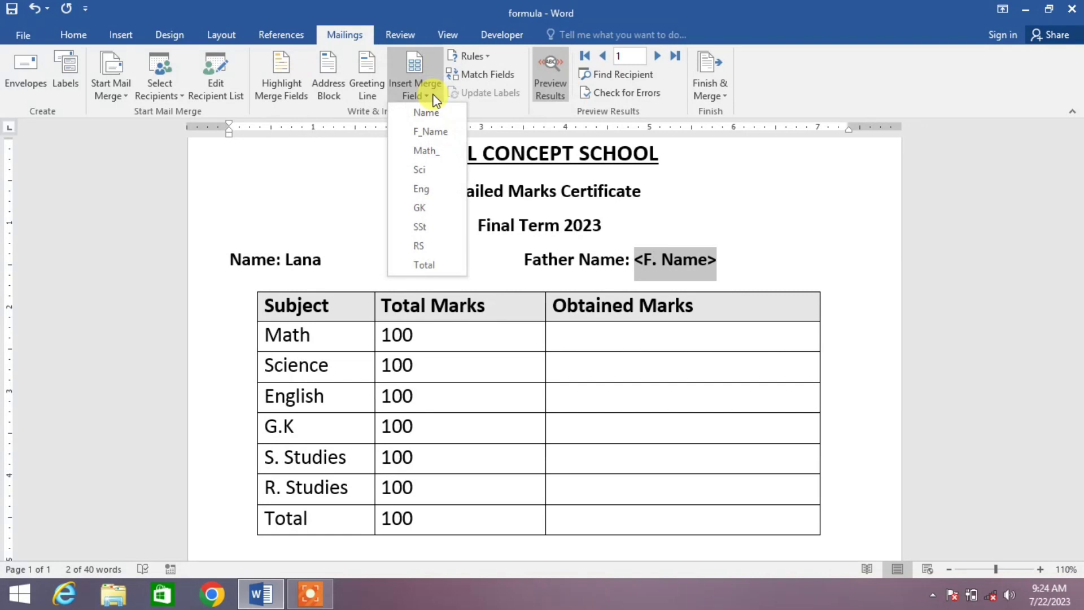
click(434, 128)
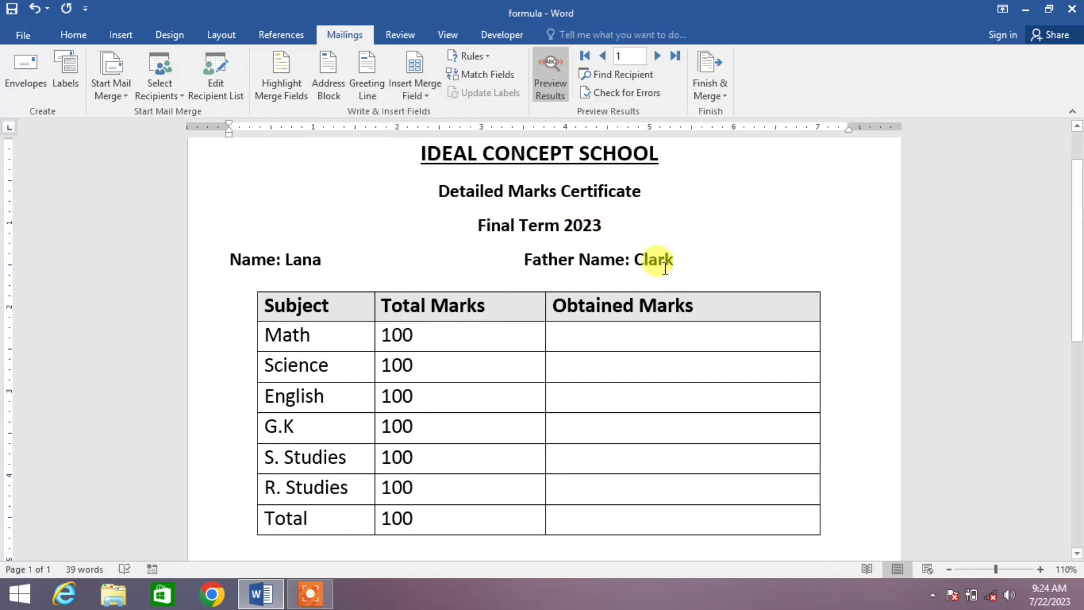
click(615, 344)
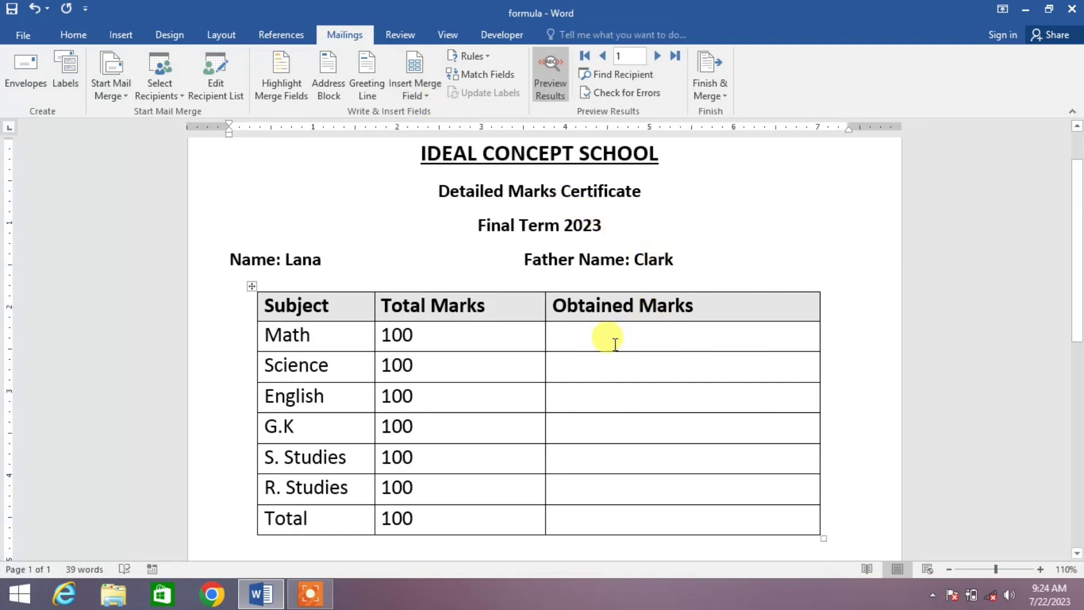
Step: Insert the Math_, Sci and Eng merge fields into the Math, Science and English marks cells
click(579, 339)
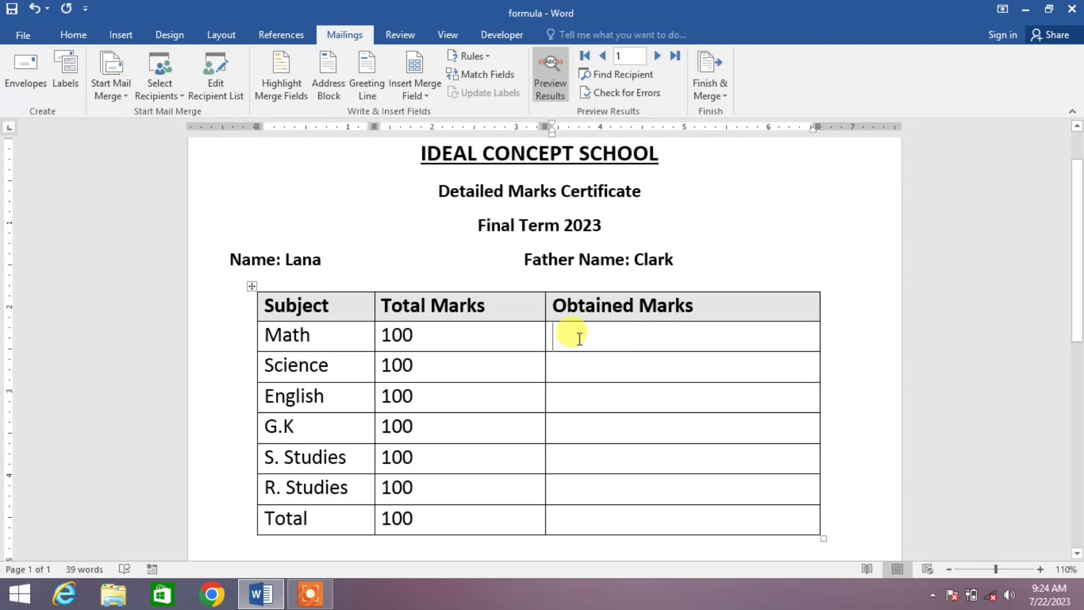
click(426, 96)
click(427, 152)
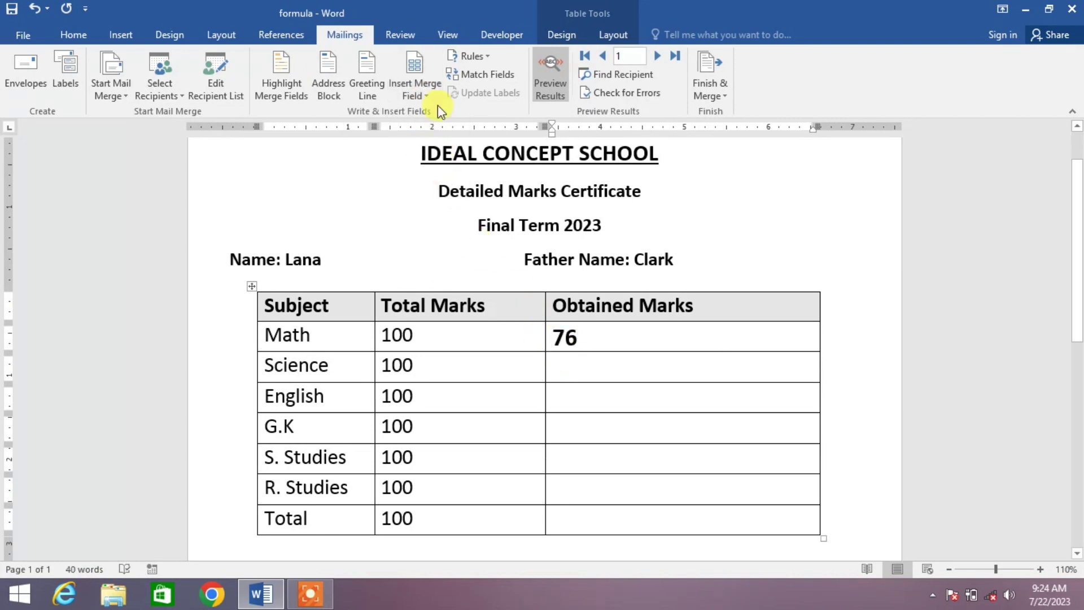
click(432, 82)
click(441, 175)
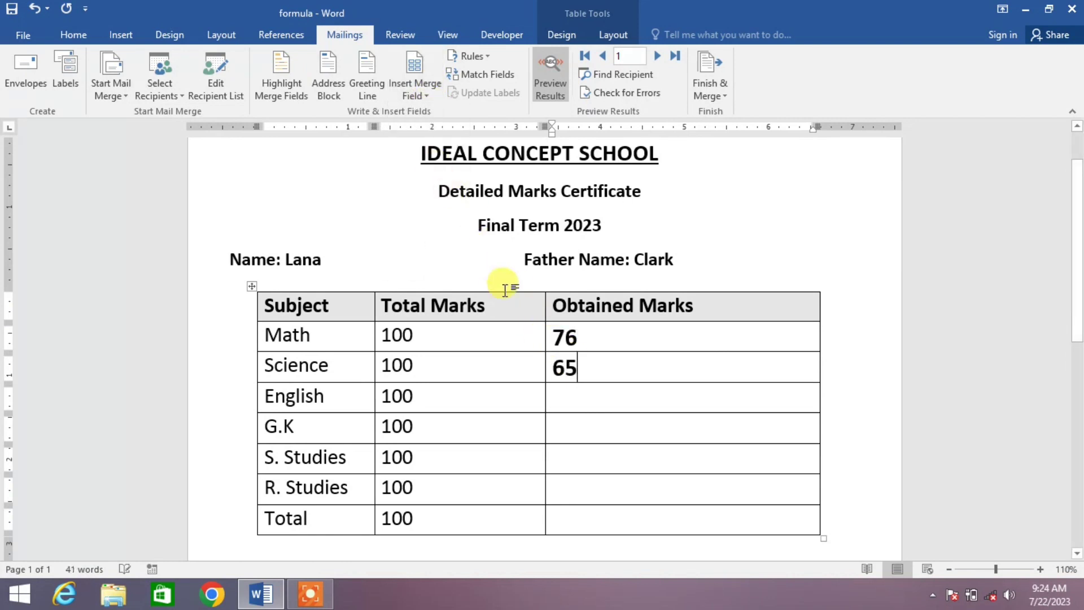
click(588, 399)
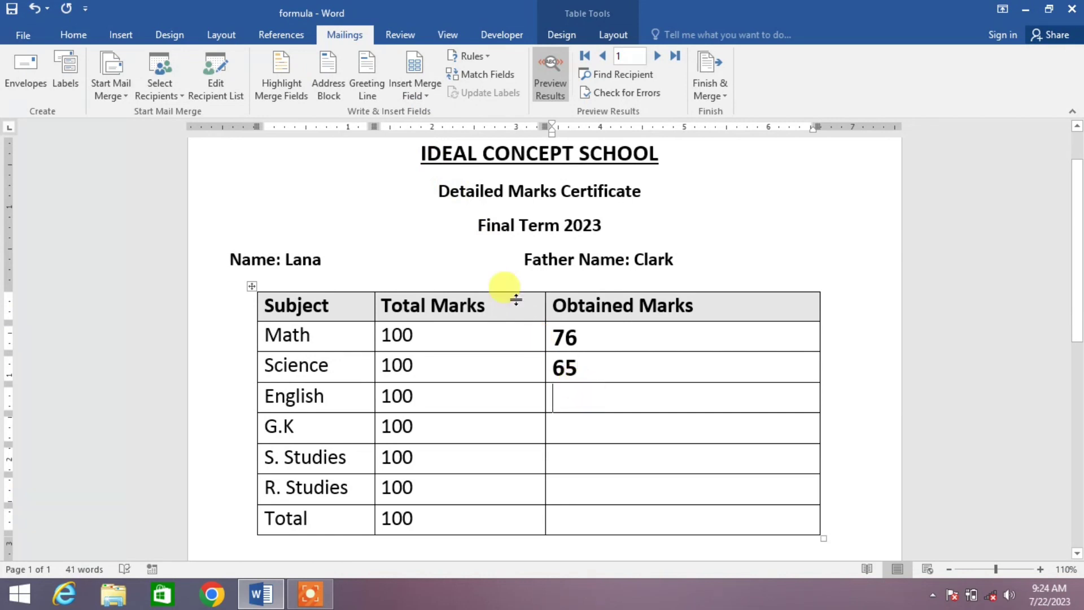
click(418, 91)
click(438, 190)
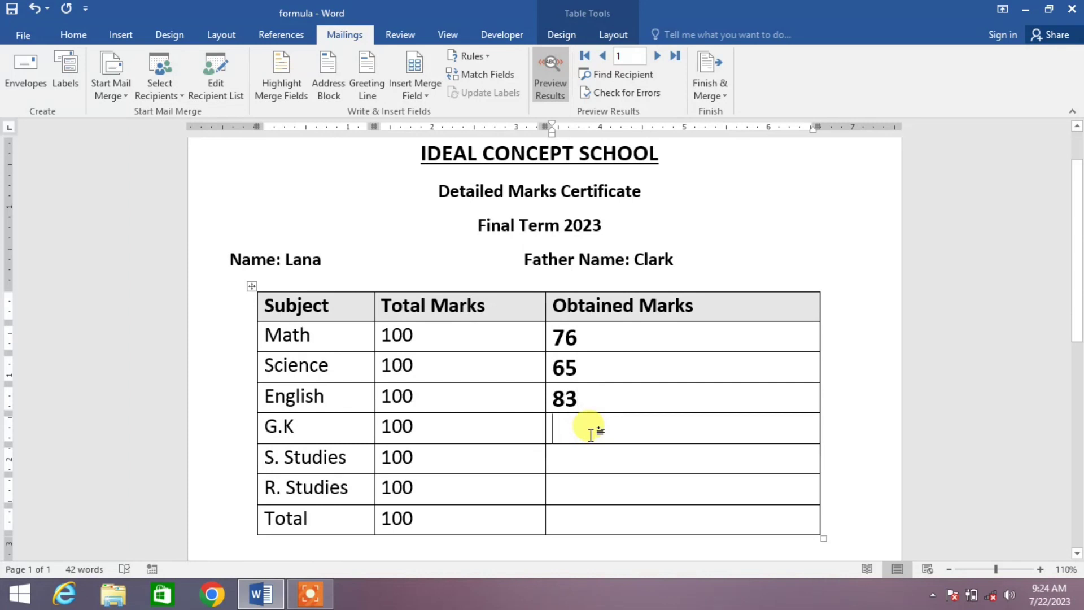
Step: Insert the GK, SSt, RS and Total merge fields into their marks cells, Total previewing 498
click(428, 97)
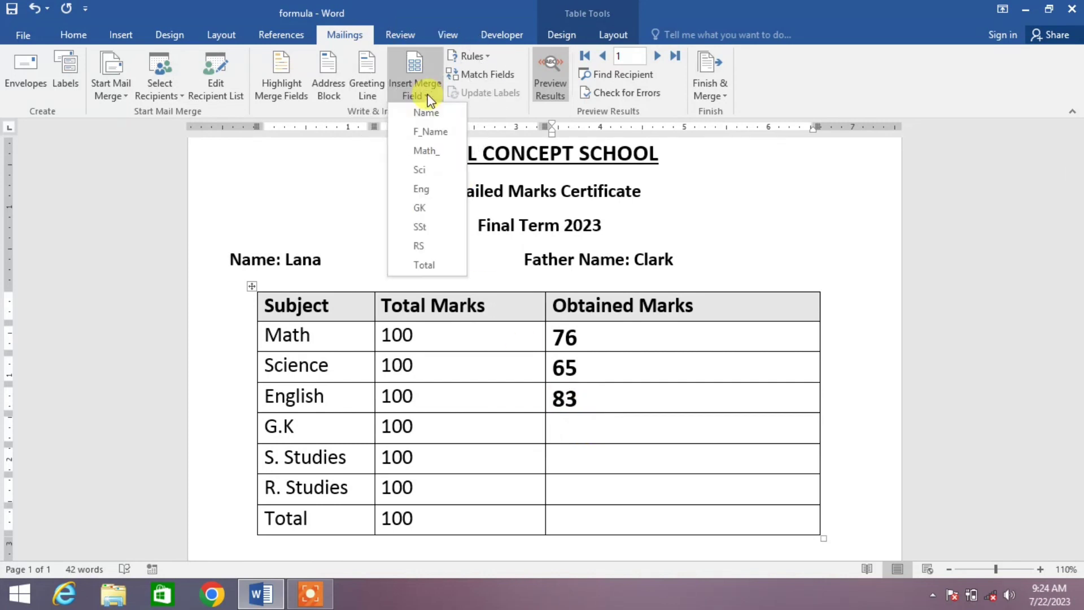
click(439, 204)
click(582, 460)
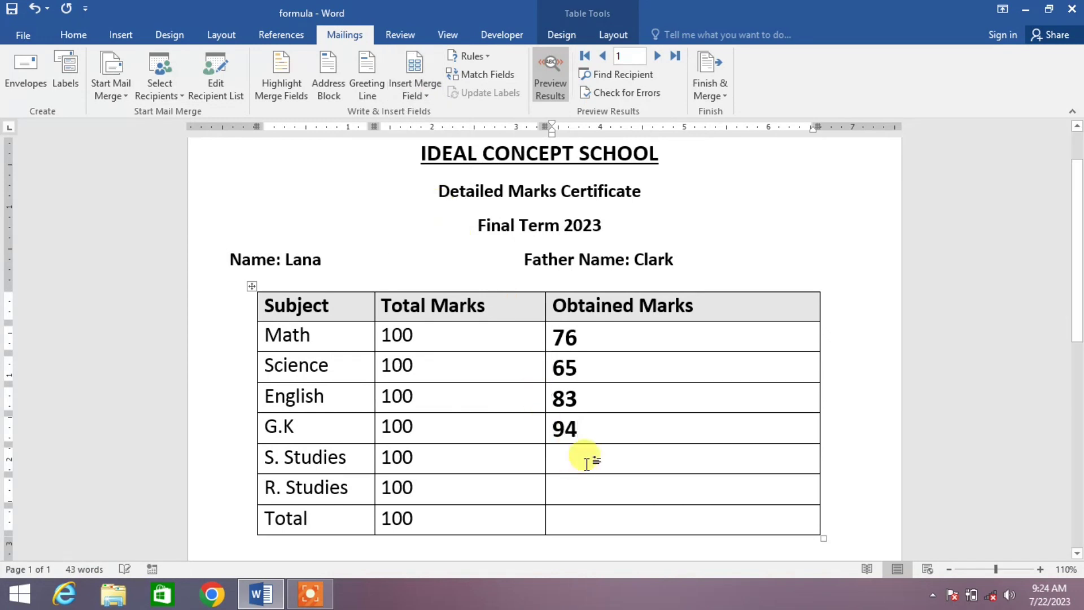
click(421, 93)
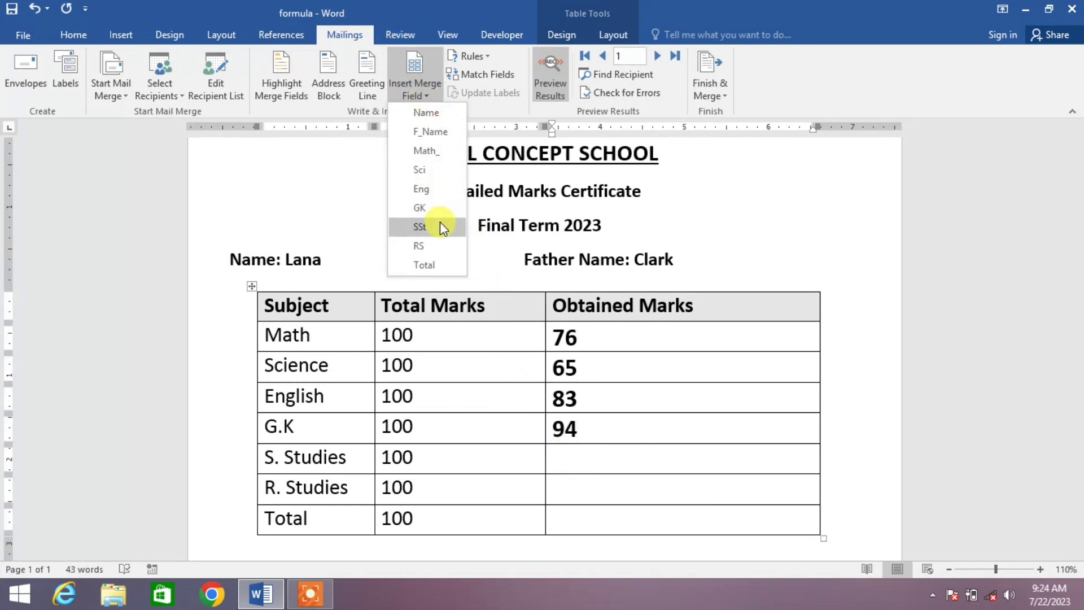
click(473, 272)
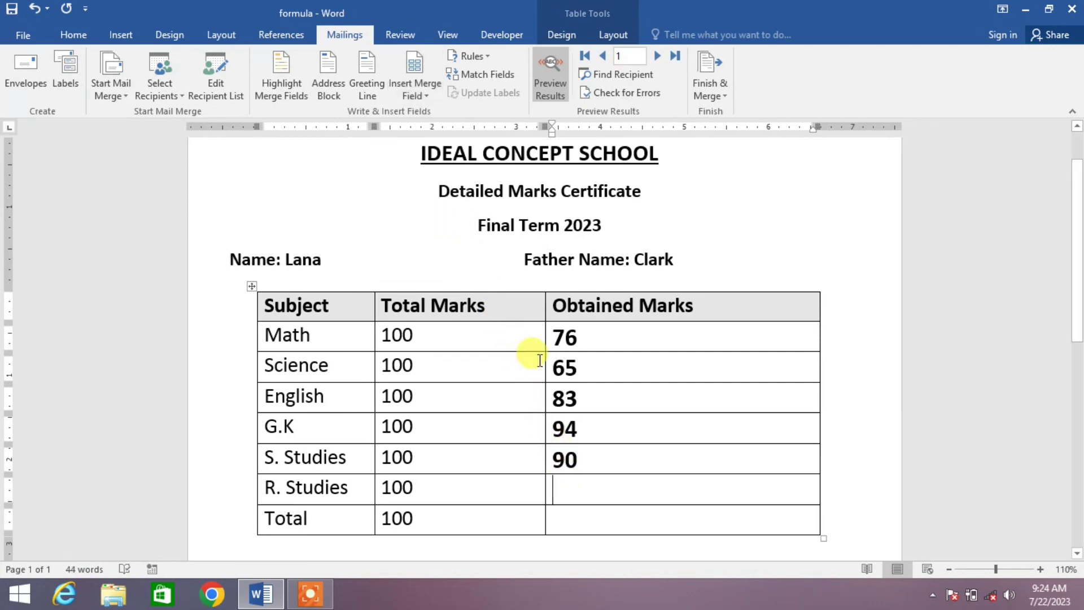
click(429, 97)
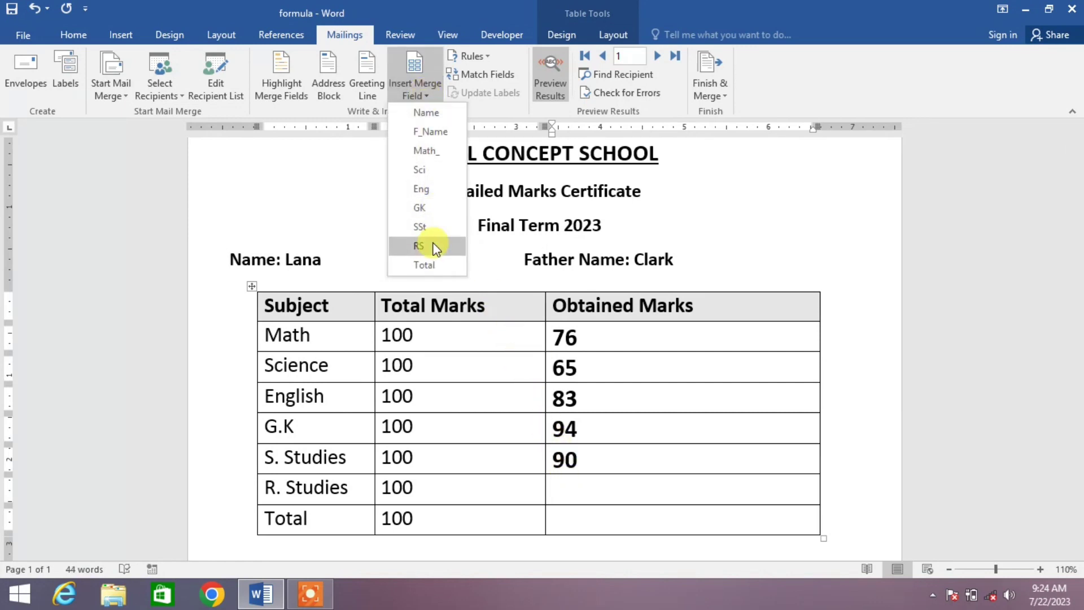
click(419, 244)
click(590, 516)
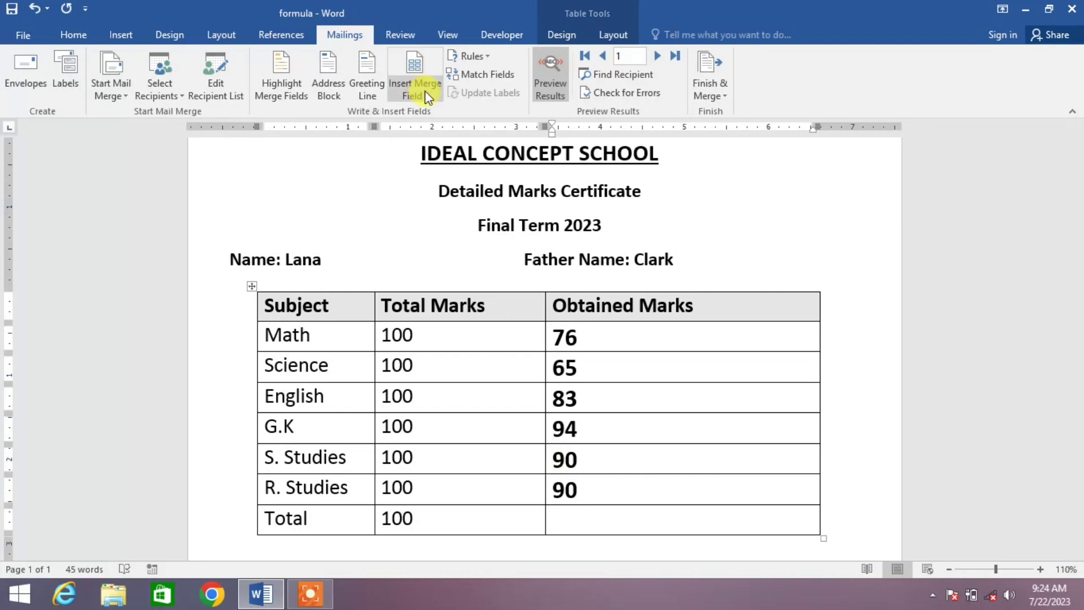
click(415, 96)
click(425, 264)
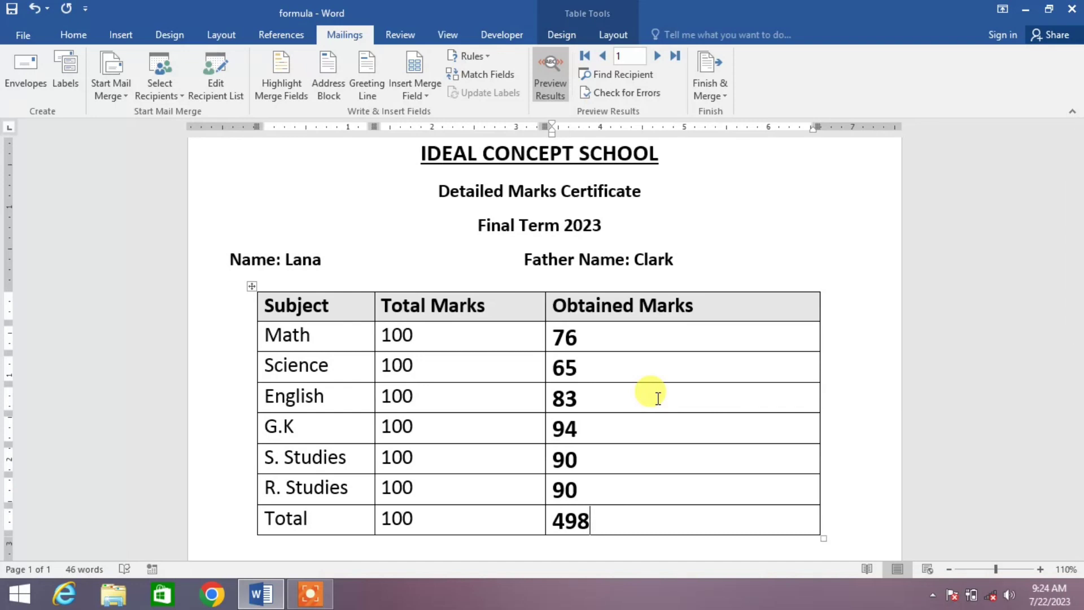
click(658, 56)
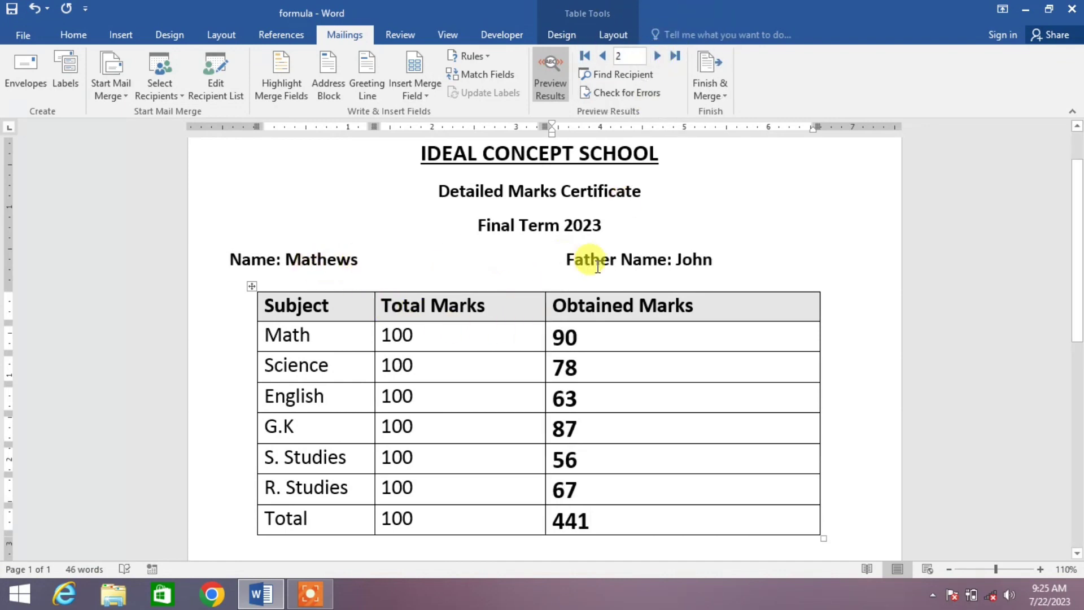
click(657, 56)
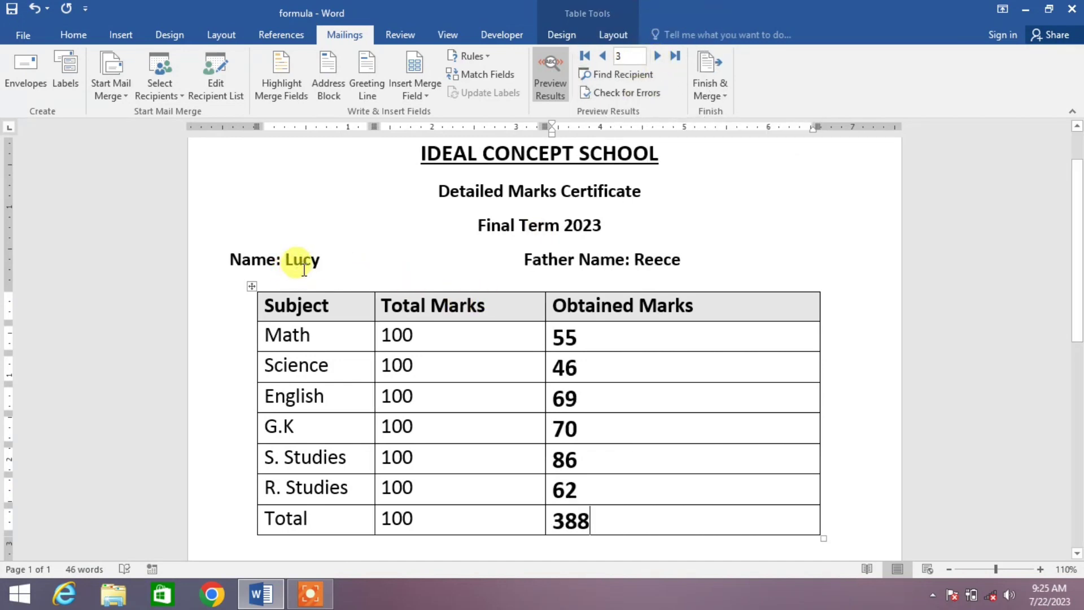
click(600, 56)
click(601, 56)
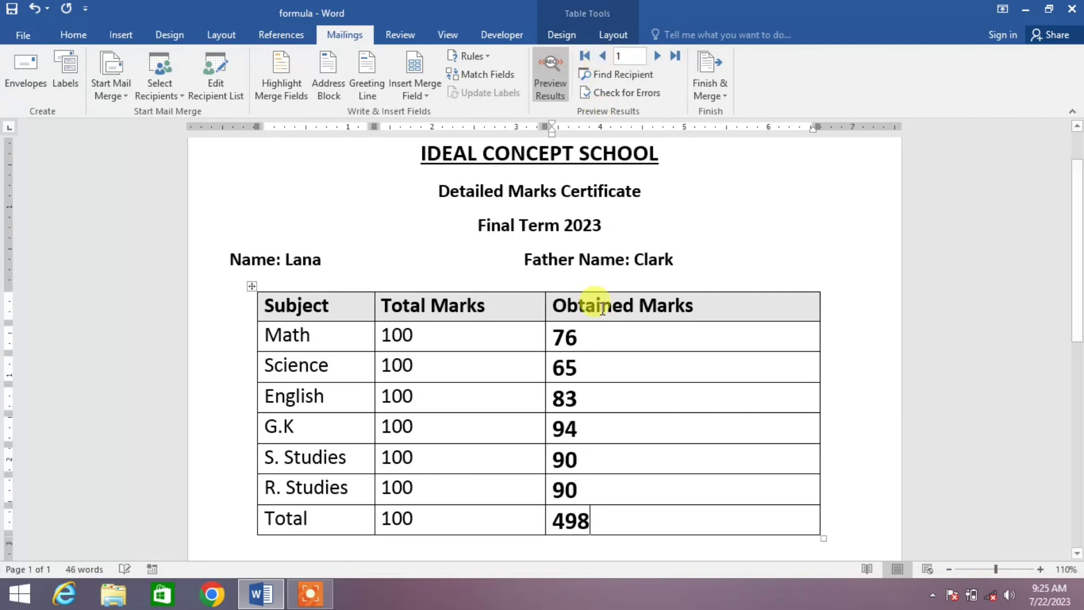
scroll(535, 325, down, 2)
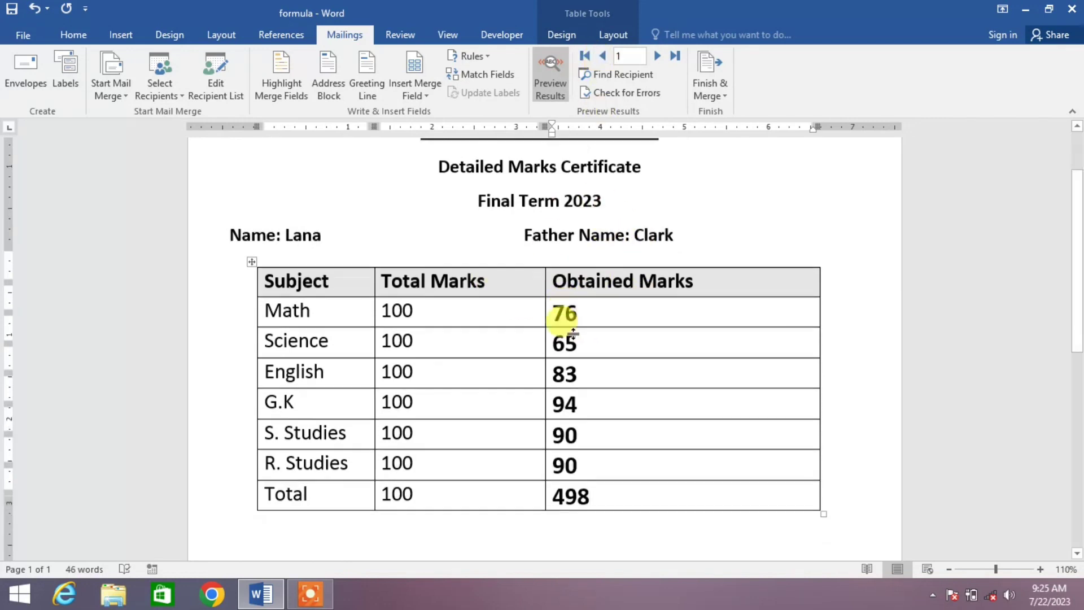
scroll(564, 316, up, 3)
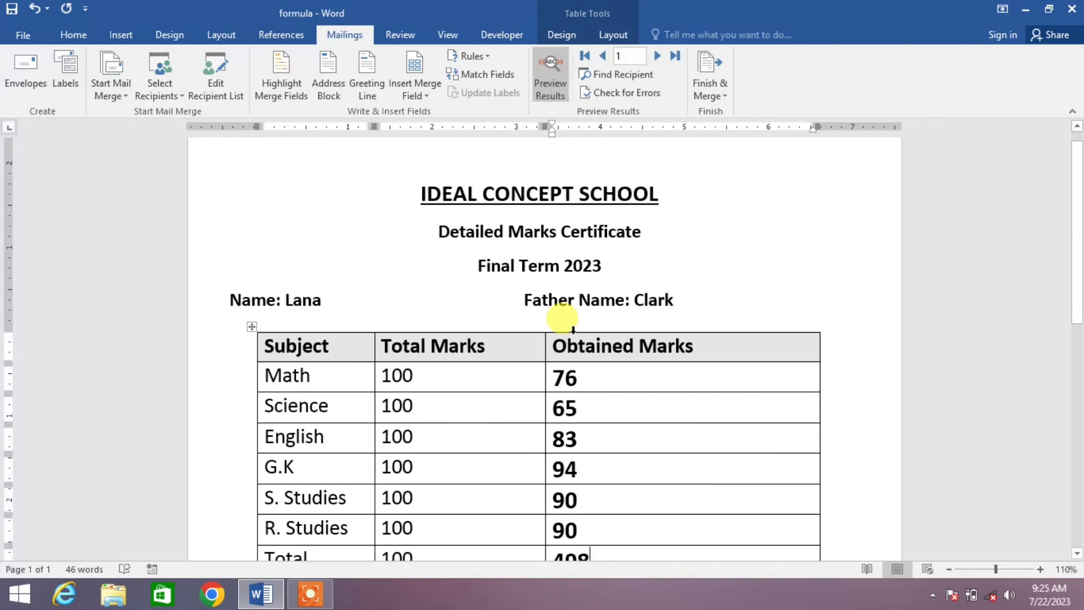
scroll(573, 330, down, 6)
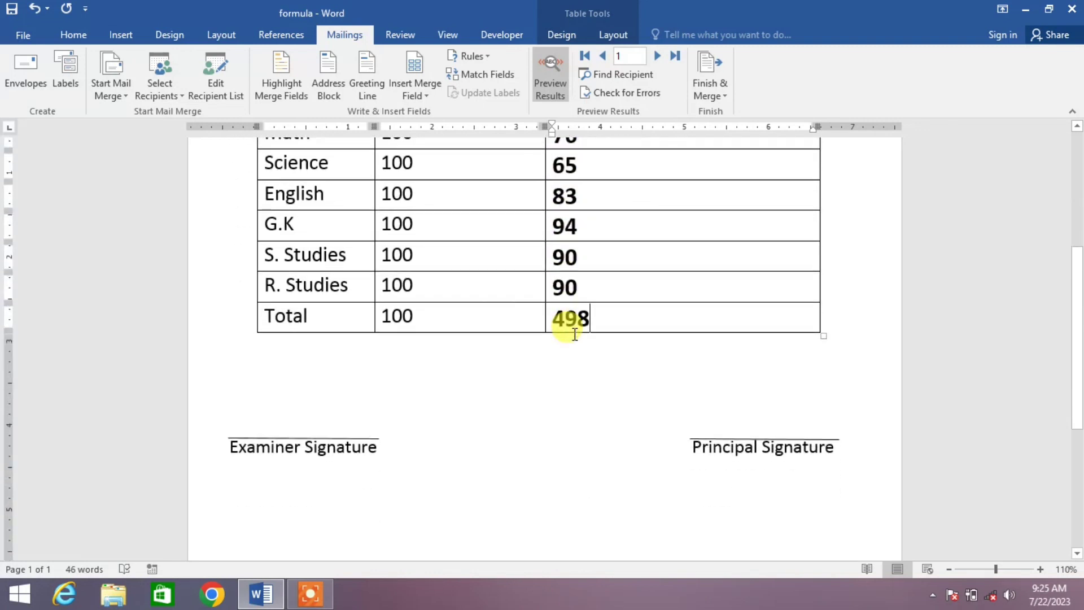
scroll(575, 334, up, 5)
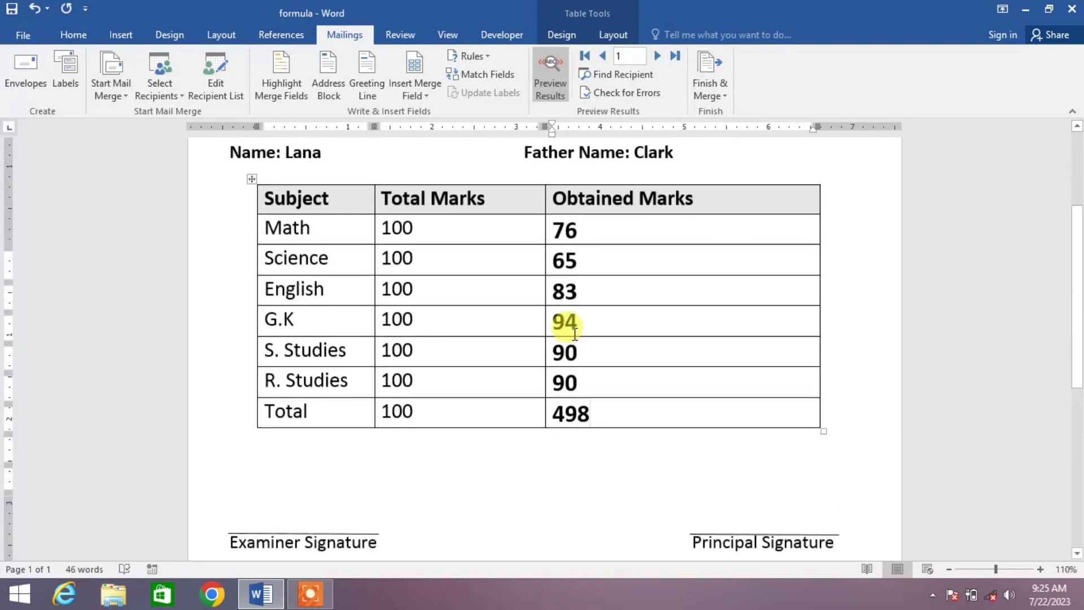